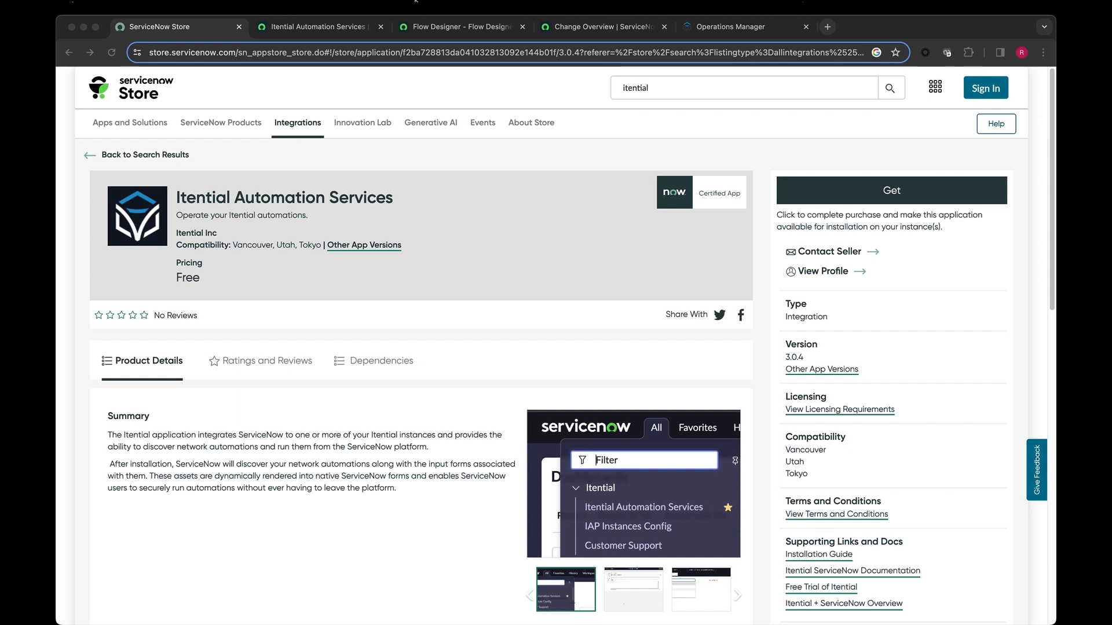
Step: Switch to the Itential Automation Services page and select the IAP_EMEA_2023 instance with the Add IP to Firewall Group automation
{"action": "left_click", "coordinate": [333, 28]}
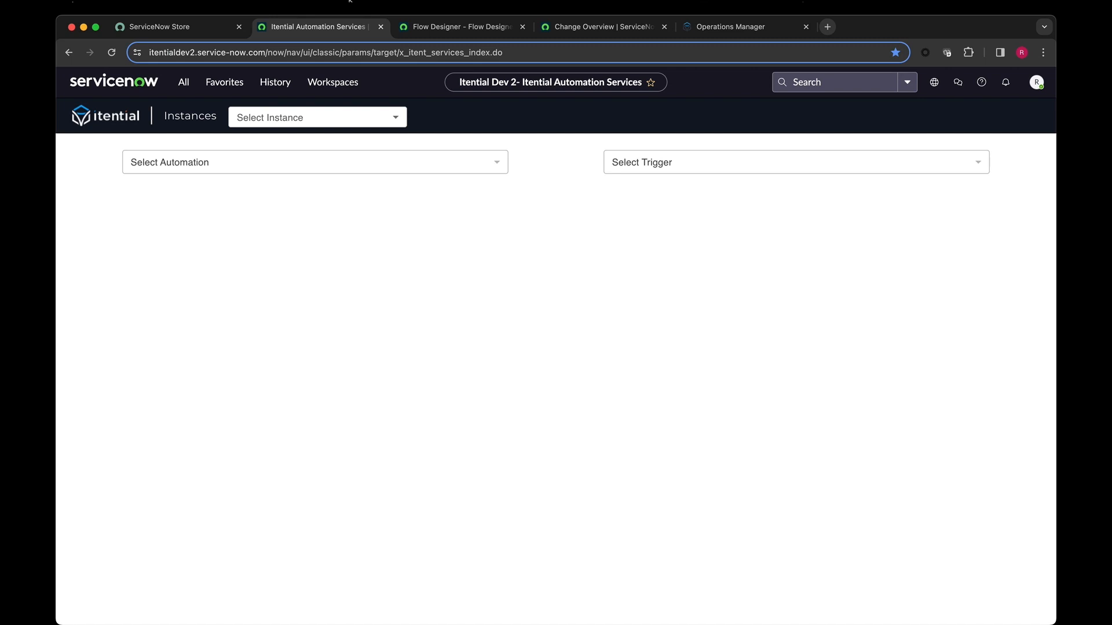
{"action": "left_click", "coordinate": [393, 117]}
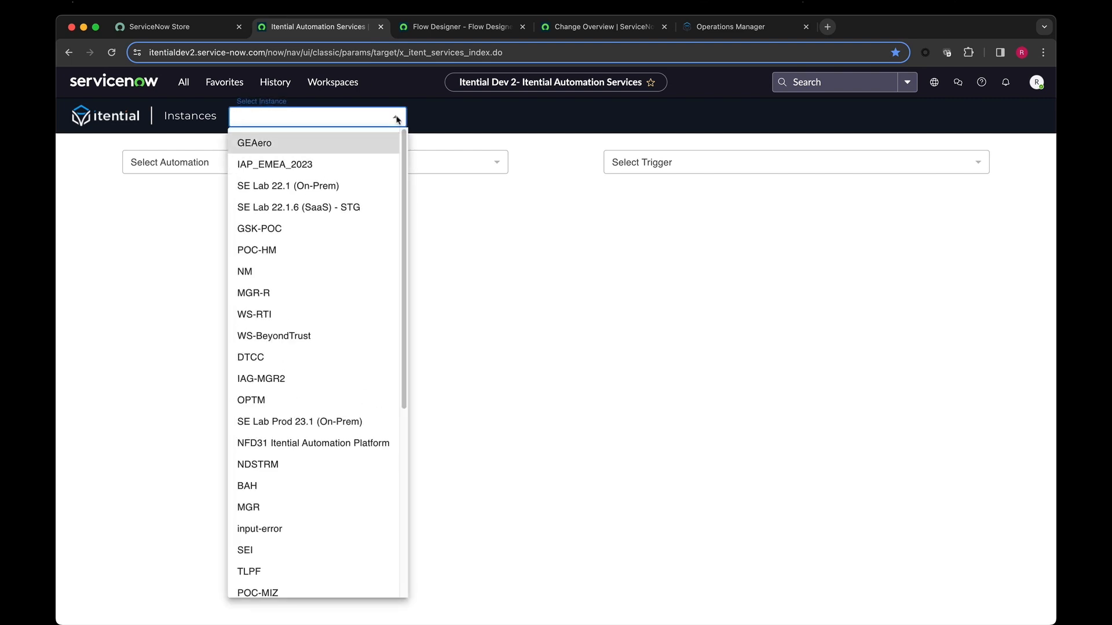
{"action": "left_click", "coordinate": [363, 165]}
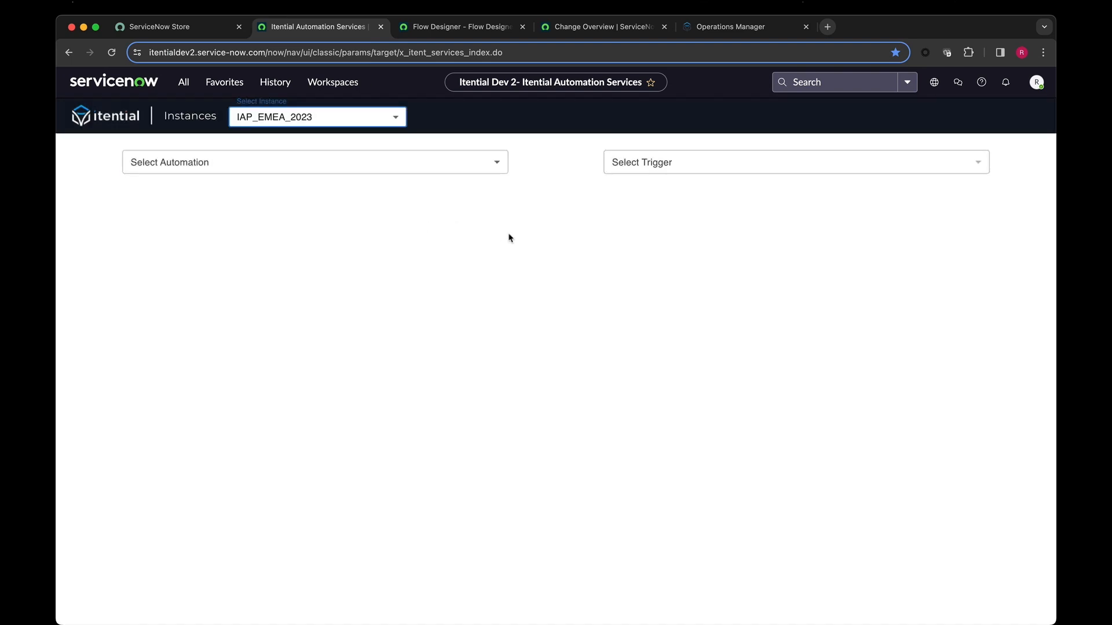
{"action": "left_click", "coordinate": [498, 163]}
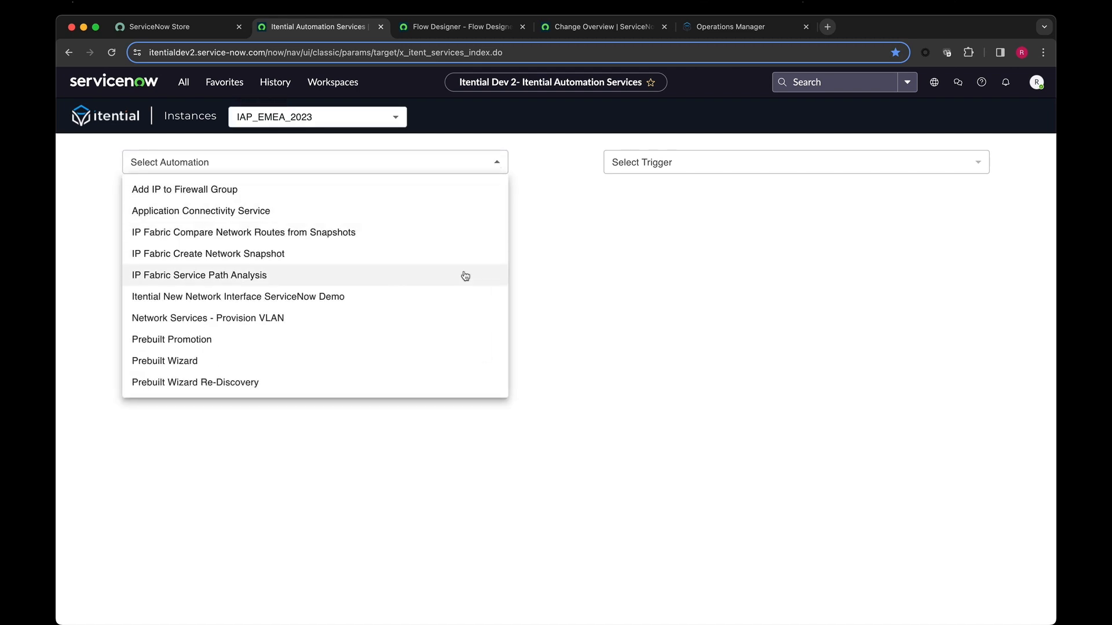
{"action": "left_click", "coordinate": [437, 194]}
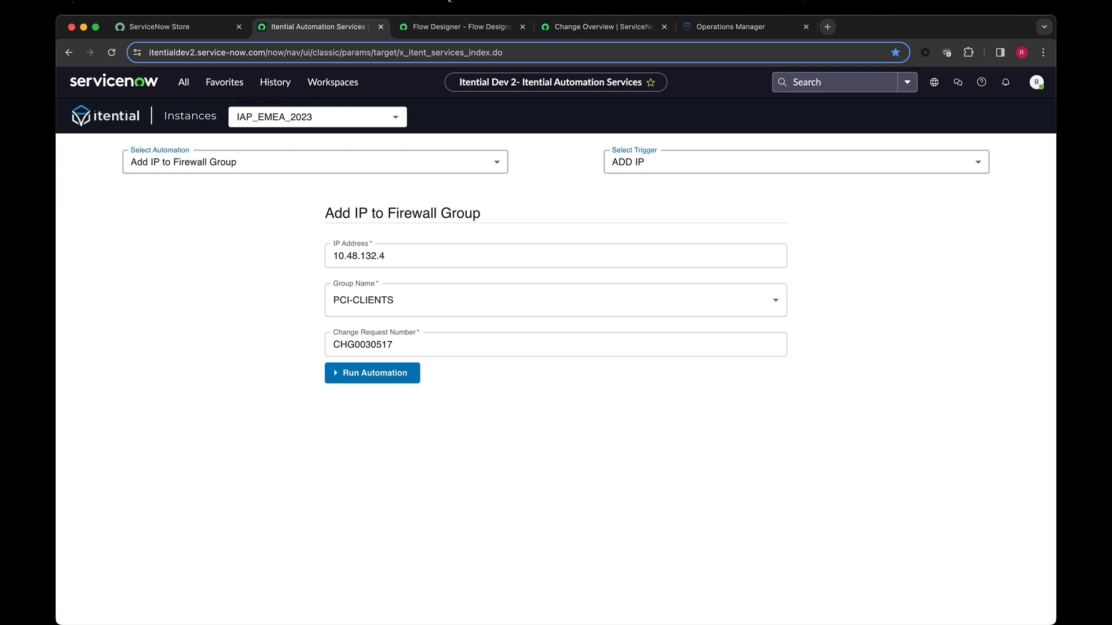
Step: Switch to Flow Designer and add the itential/authentication-get-token action from Itential Automation Services to the Itential Example Actions flow
{"action": "left_click", "coordinate": [451, 27]}
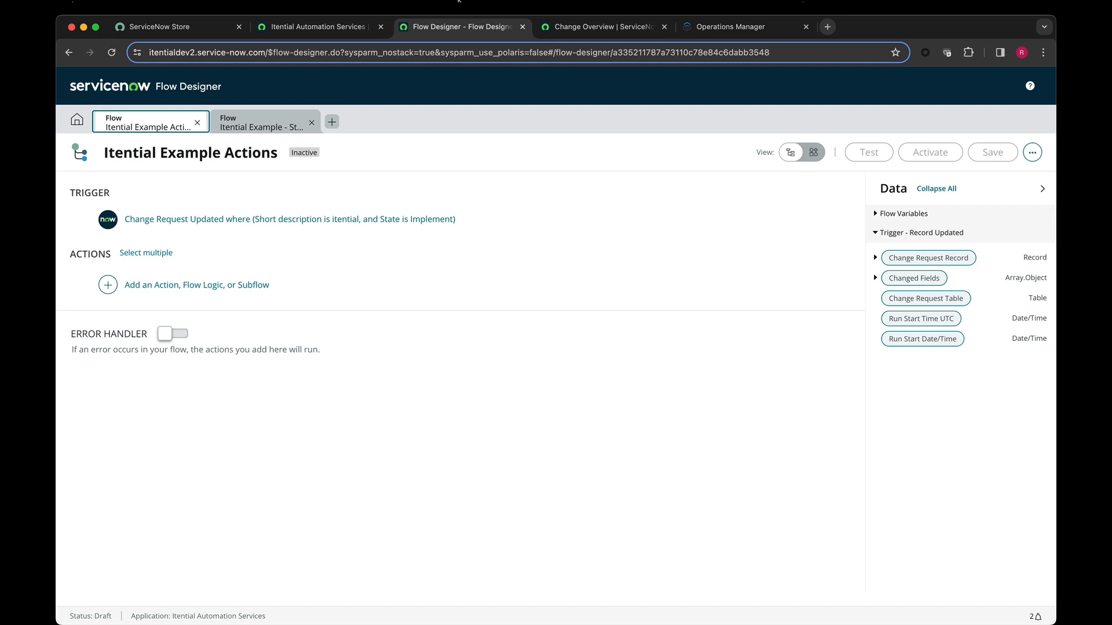
{"action": "left_click", "coordinate": [196, 284]}
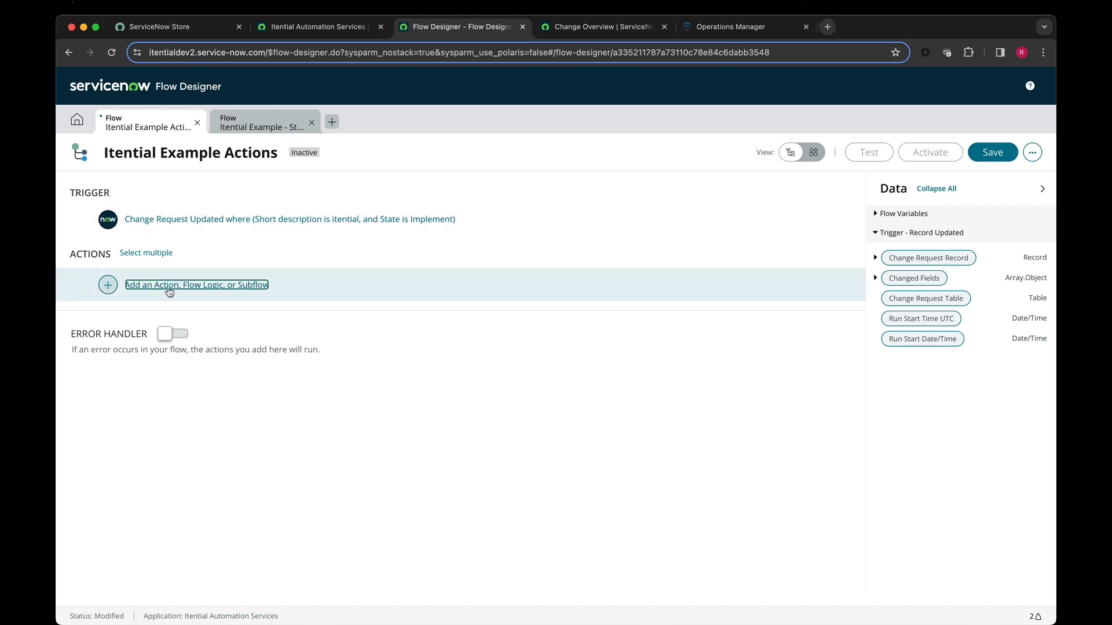
{"action": "left_click", "coordinate": [108, 285]}
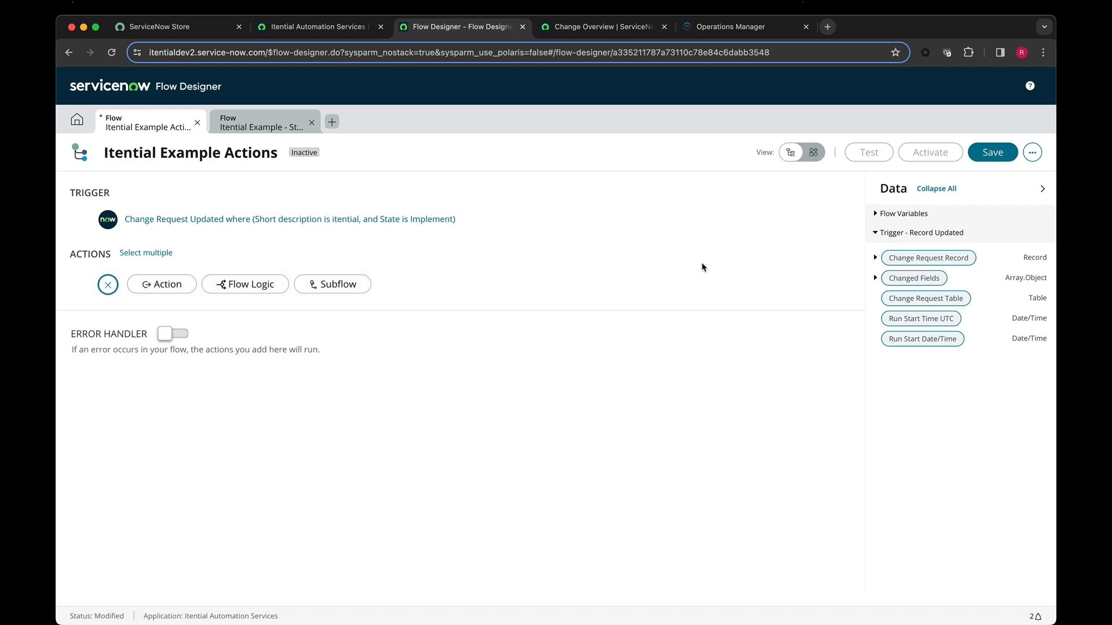
{"action": "left_click", "coordinate": [166, 284]}
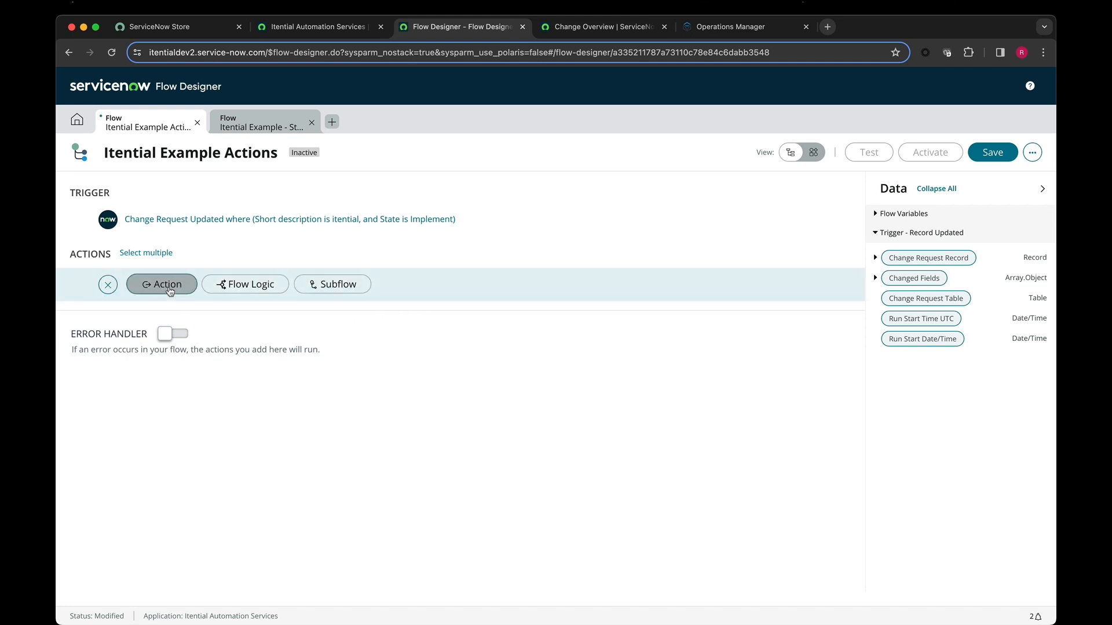
{"action": "type", "text": "iten"}
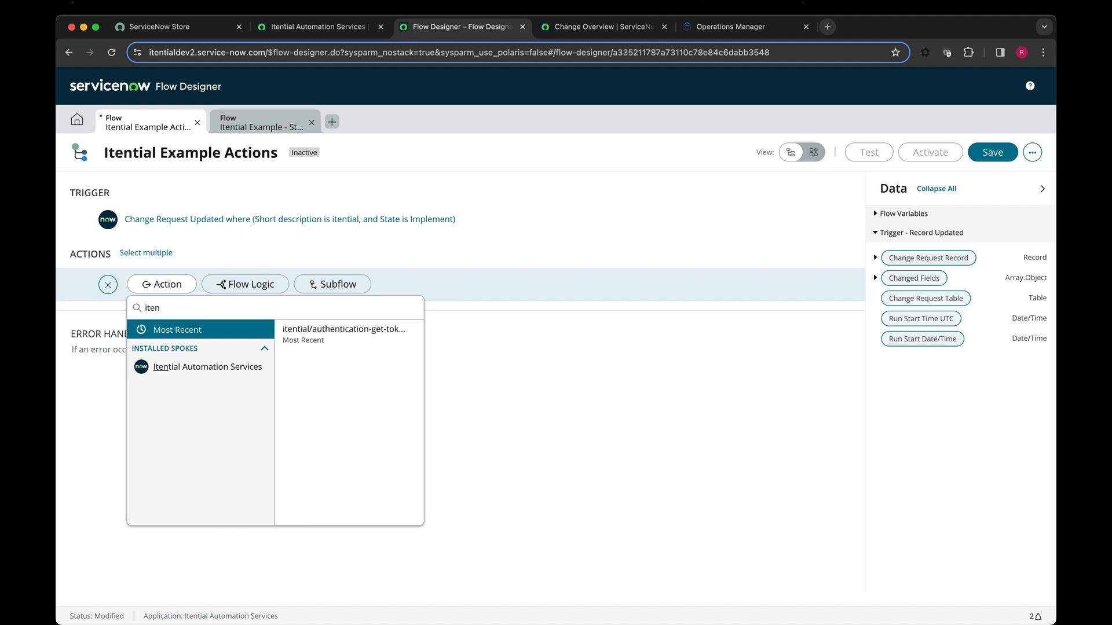
{"action": "type", "text": "tial"}
{"action": "left_click", "coordinate": [214, 377]}
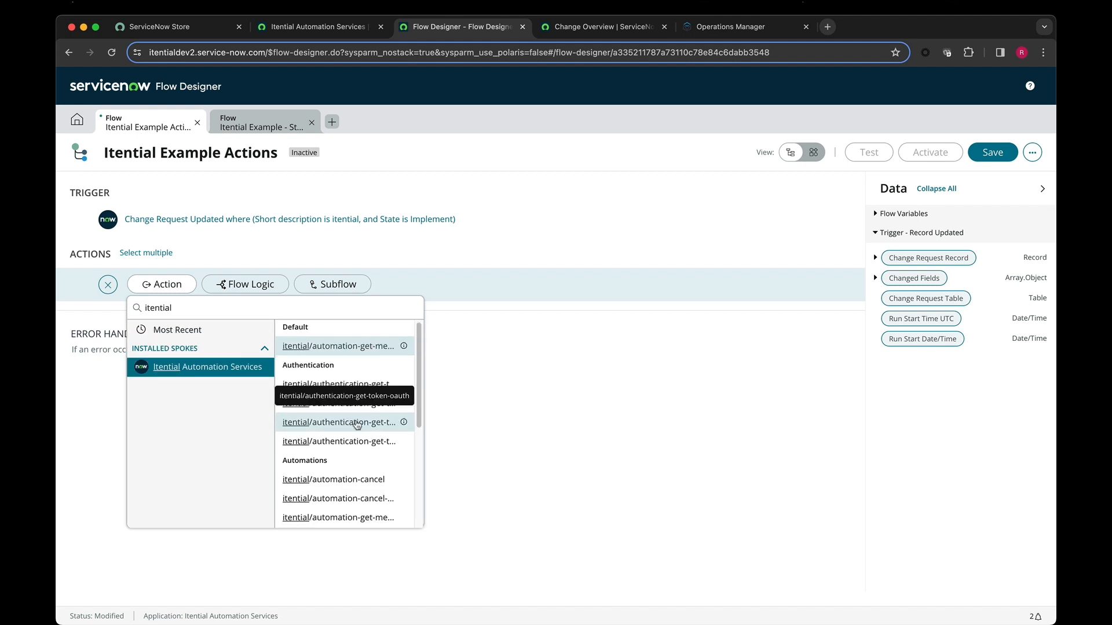
{"action": "scroll", "coordinate": [356, 422], "scroll_direction": "down", "scroll_amount": 1}
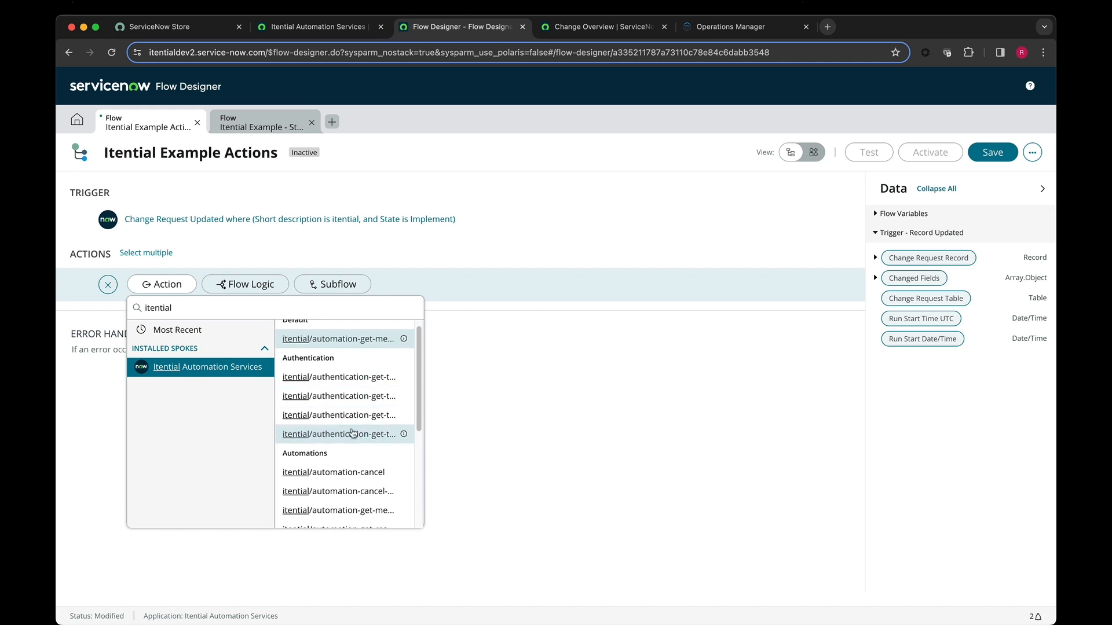
{"action": "scroll", "coordinate": [359, 405], "scroll_direction": "down", "scroll_amount": 3}
{"action": "scroll", "coordinate": [350, 409], "scroll_direction": "up", "scroll_amount": 3}
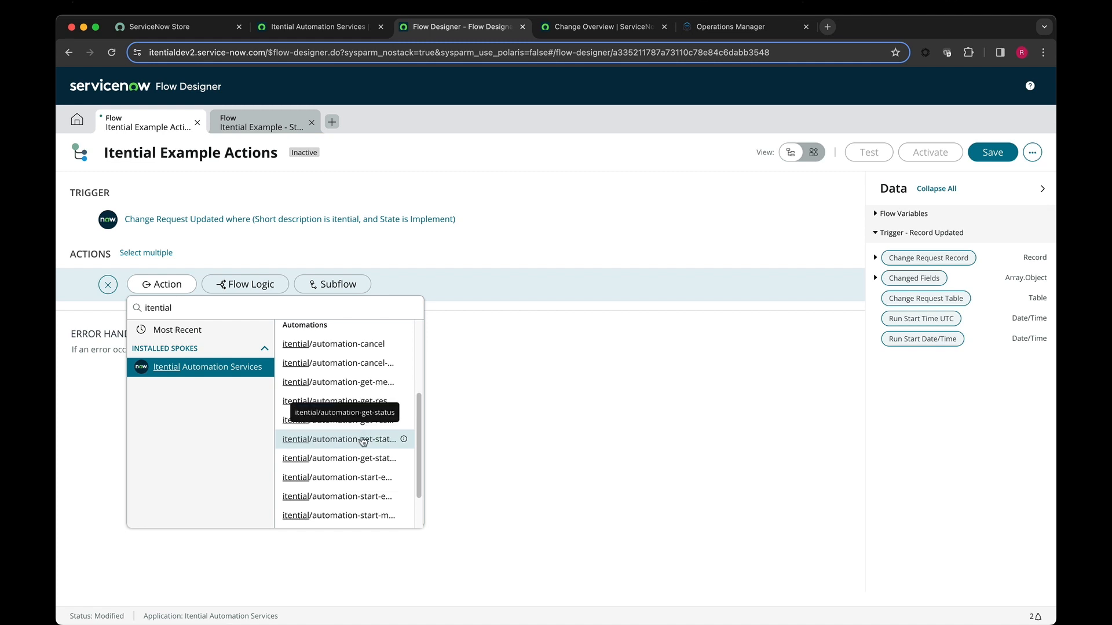
{"action": "scroll", "coordinate": [356, 405], "scroll_direction": "up", "scroll_amount": 3}
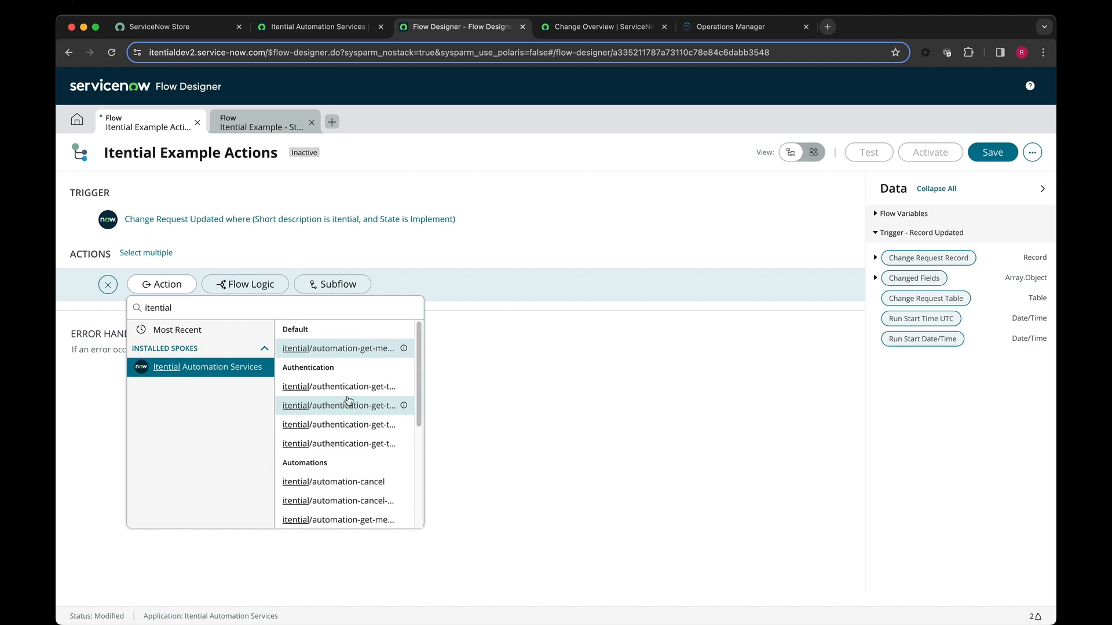
{"action": "left_click", "coordinate": [341, 386]}
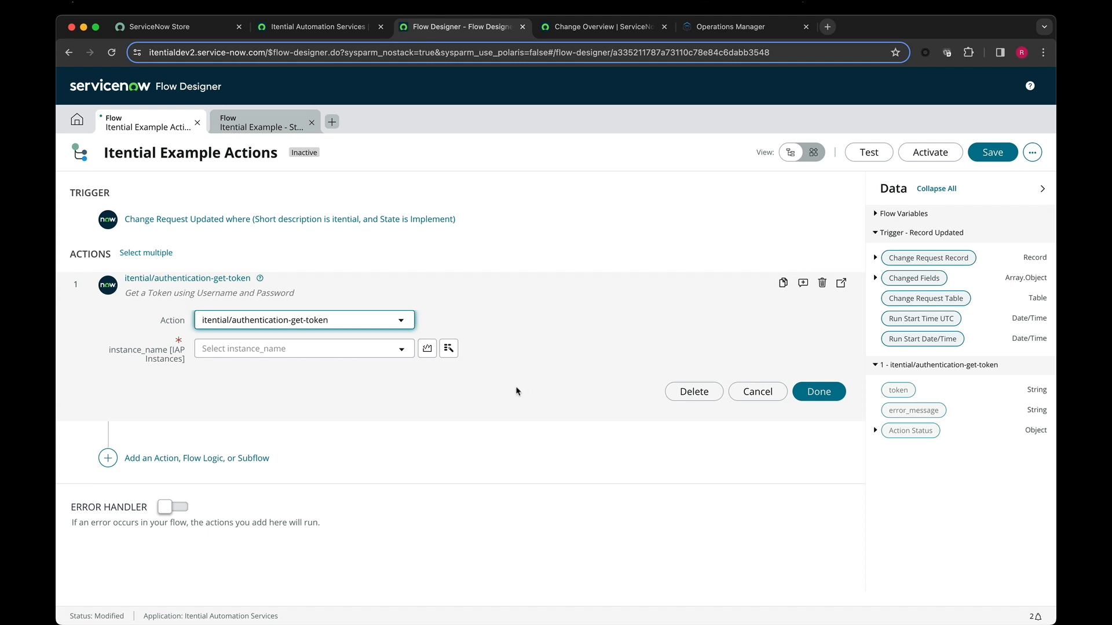
Step: Set the get-token action's instance_name to SE Lab Prod 23.1 (On-Prem) and finish editing the action
{"action": "left_click", "coordinate": [403, 355]}
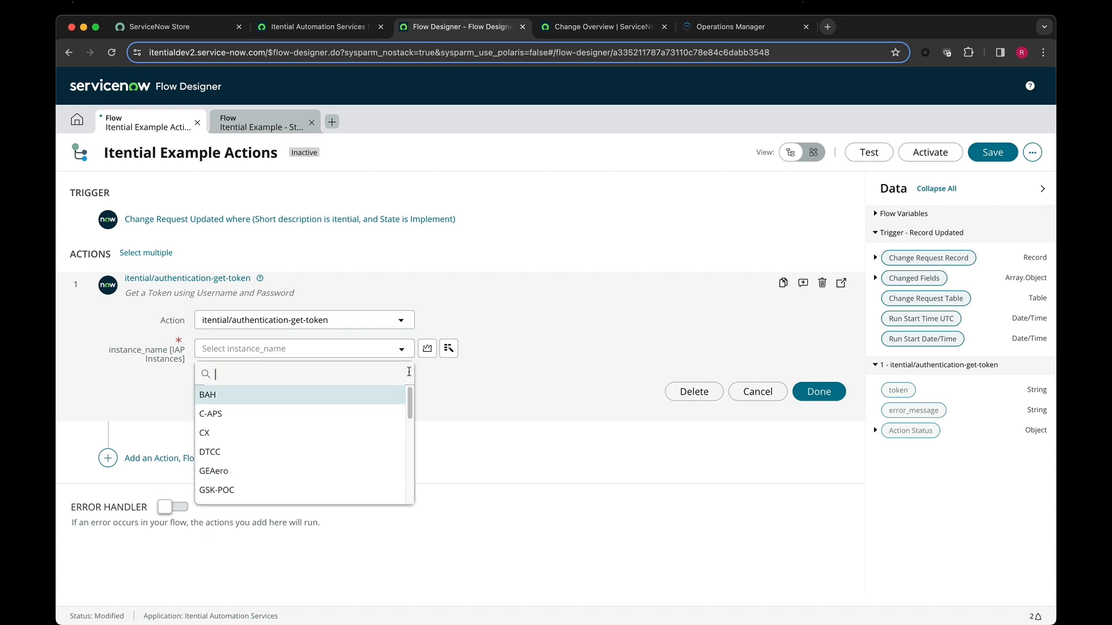
{"action": "scroll", "coordinate": [408, 424], "scroll_direction": "down", "scroll_amount": 2}
{"action": "scroll", "coordinate": [408, 423], "scroll_direction": "down", "scroll_amount": 5}
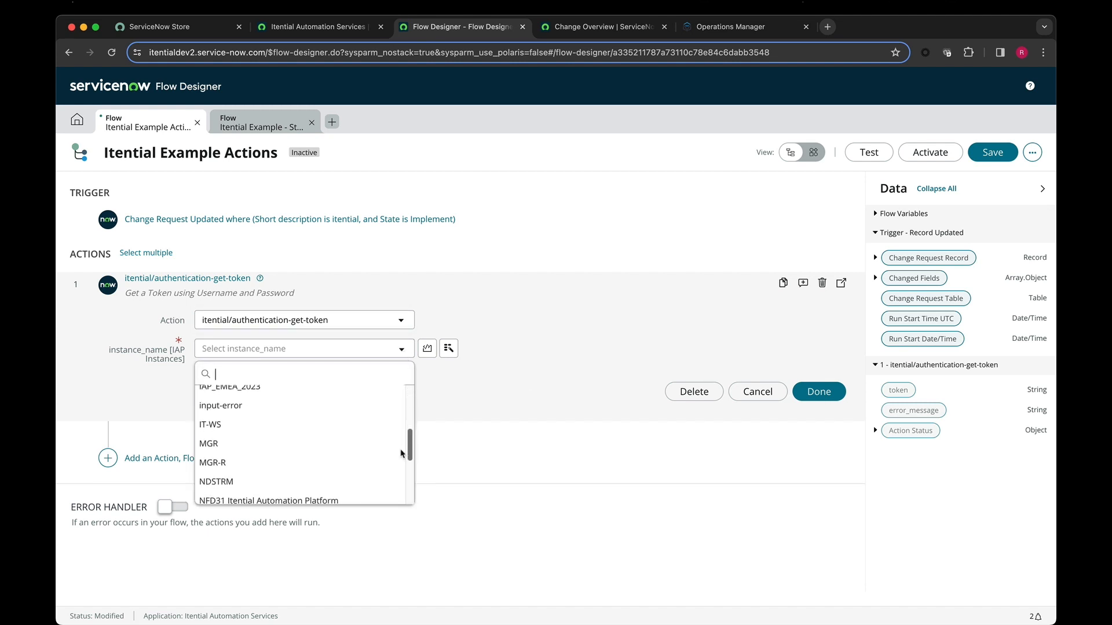
{"action": "scroll", "coordinate": [399, 463], "scroll_direction": "down", "scroll_amount": 3}
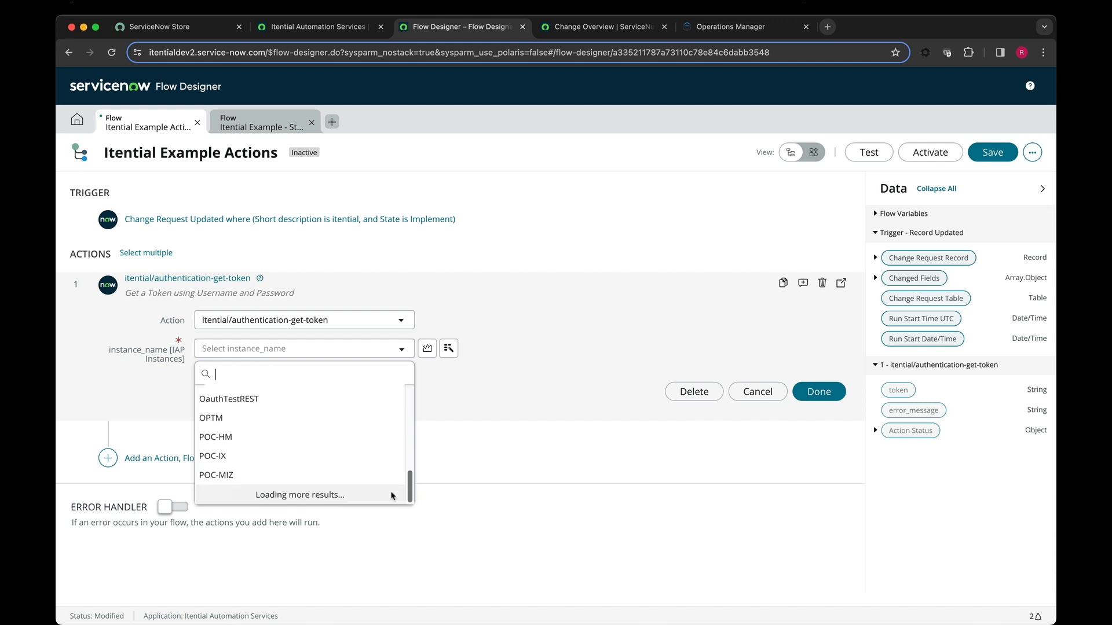
{"action": "scroll", "coordinate": [400, 463], "scroll_direction": "down", "scroll_amount": 5}
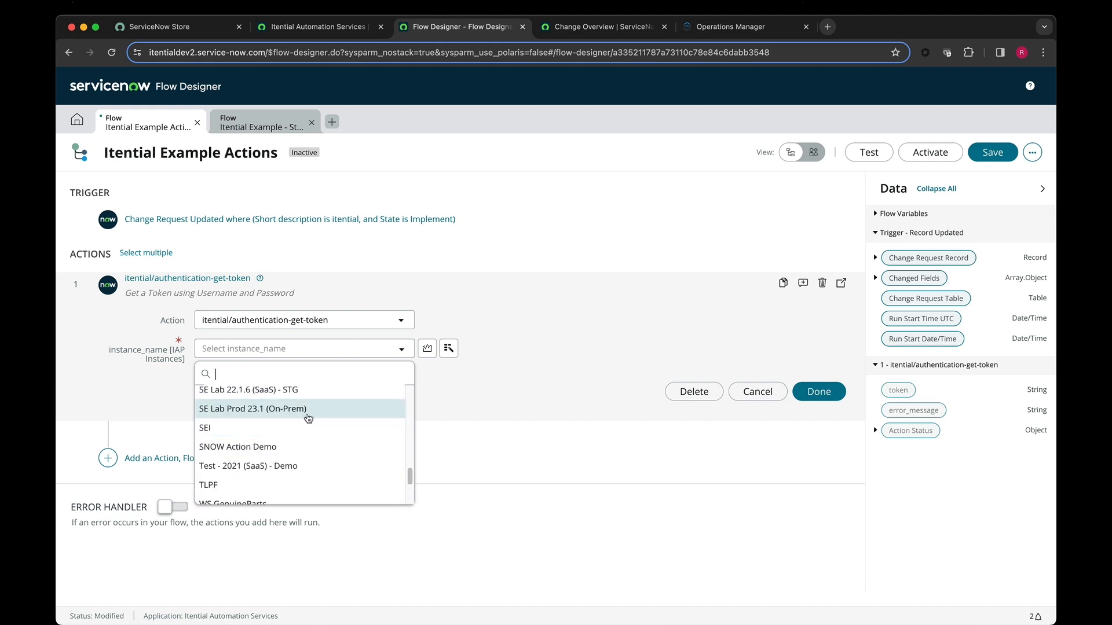
{"action": "left_click", "coordinate": [305, 409]}
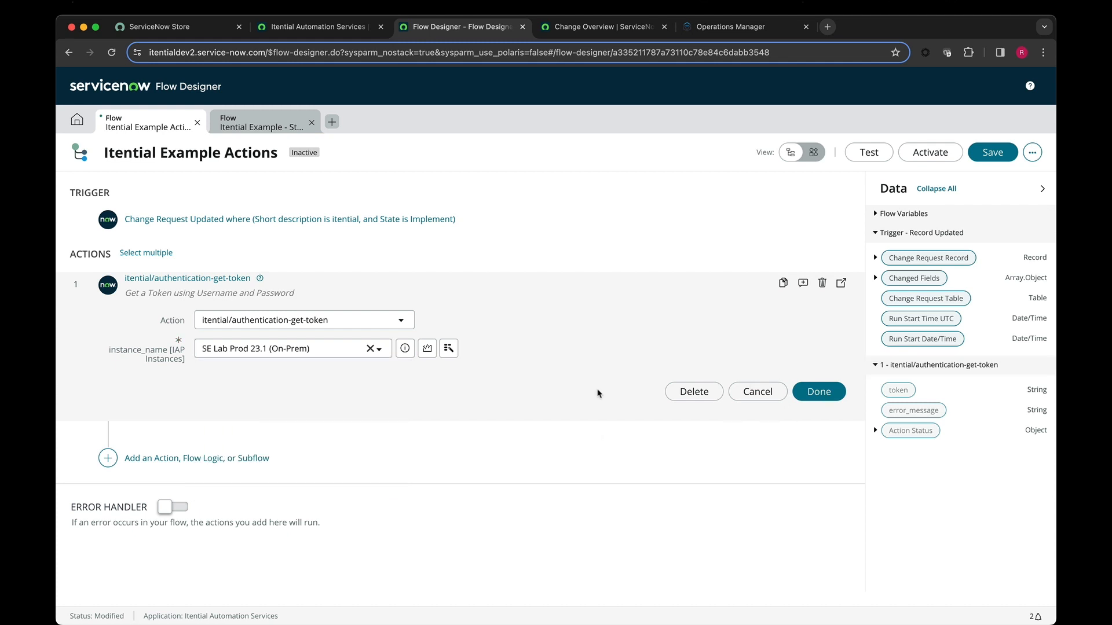
{"action": "left_click", "coordinate": [819, 392]}
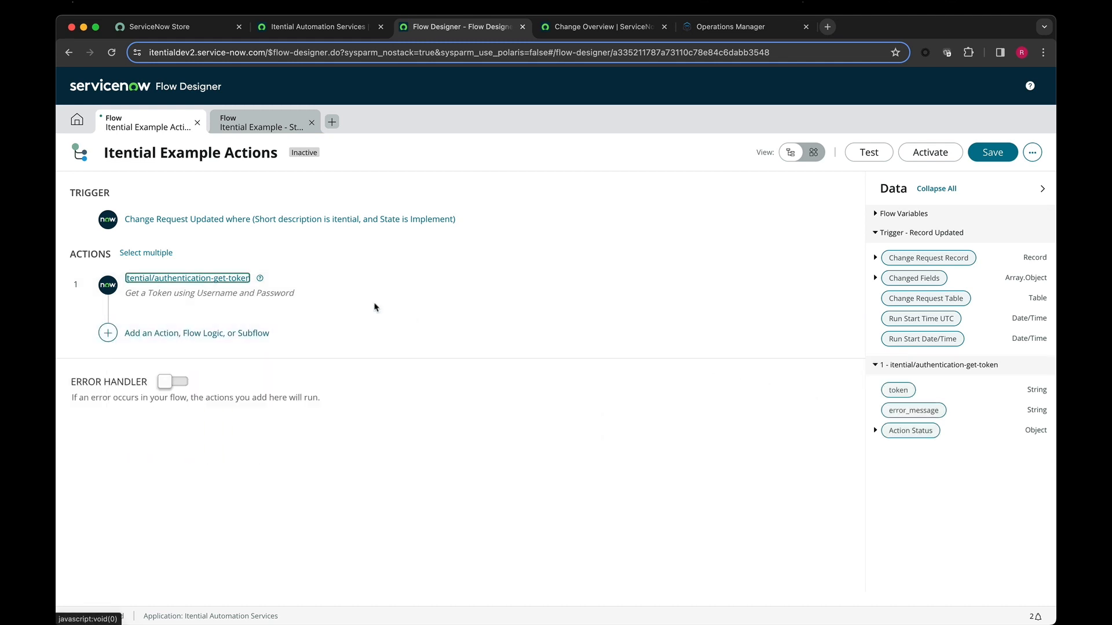
Step: Add the itential/automations-list action from Itential Automation Services as the flow's second action
{"action": "left_click", "coordinate": [163, 337]}
{"action": "left_click", "coordinate": [165, 334]}
{"action": "type", "text": "itential"}
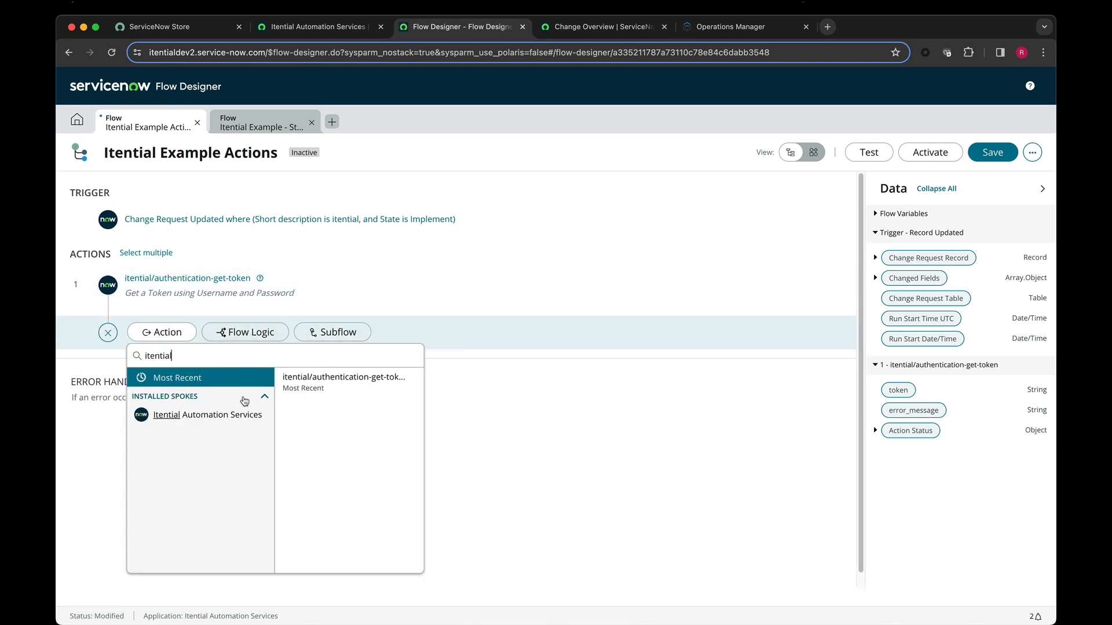
{"action": "left_click", "coordinate": [243, 413]}
{"action": "scroll", "coordinate": [386, 457], "scroll_direction": "down", "scroll_amount": 5}
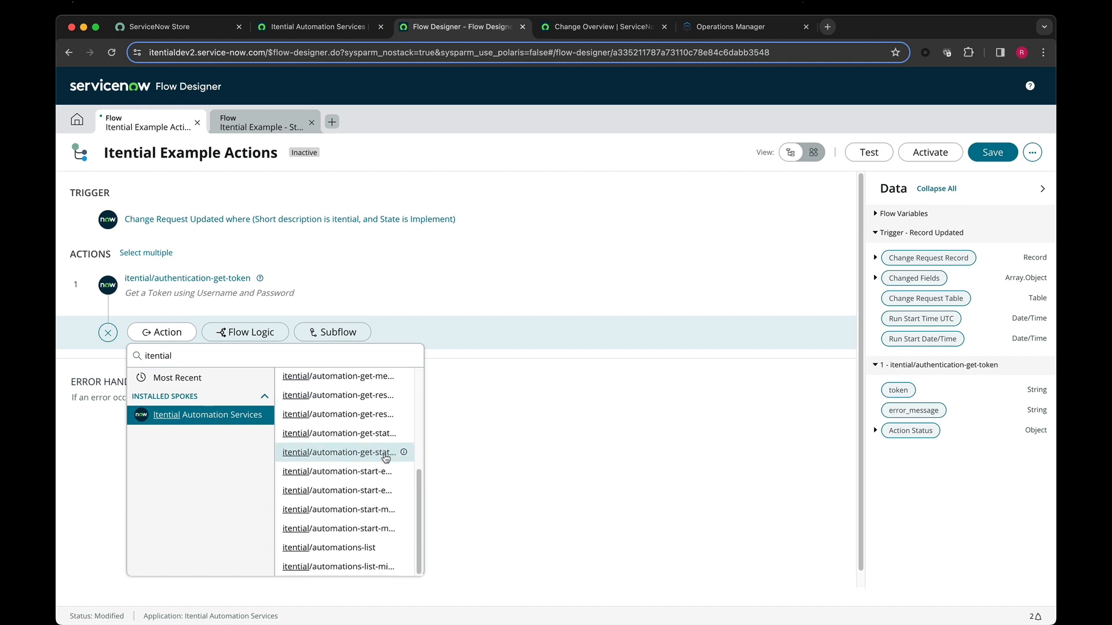
{"action": "left_click", "coordinate": [382, 547]}
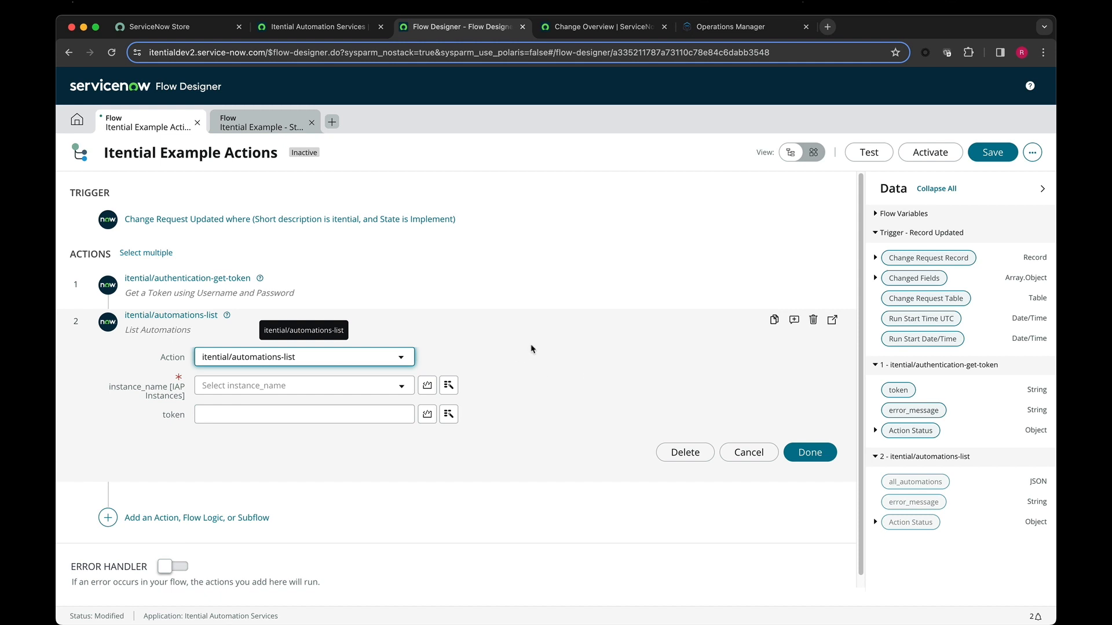
Step: Set the automations-list action's instance_name to SE Lab Prod 23.1 (On-Prem)
{"action": "left_click", "coordinate": [522, 359]}
{"action": "left_click", "coordinate": [399, 390]}
{"action": "scroll", "coordinate": [399, 498], "scroll_direction": "down", "scroll_amount": 10}
{"action": "scroll", "coordinate": [405, 504], "scroll_direction": "down", "scroll_amount": 5}
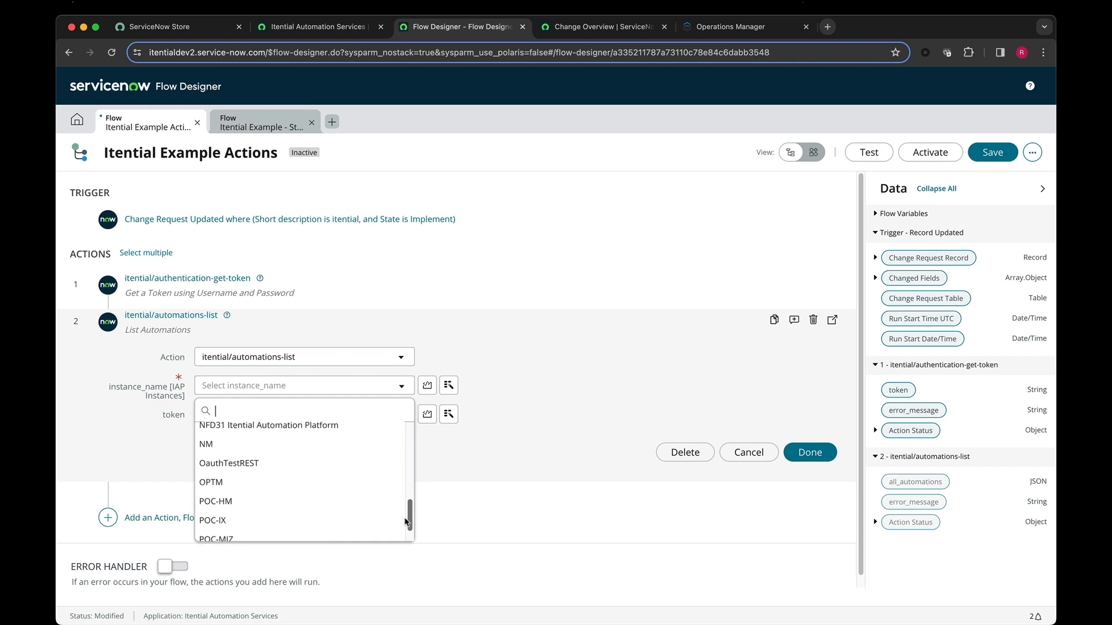
{"action": "scroll", "coordinate": [366, 503], "scroll_direction": "down", "scroll_amount": 4}
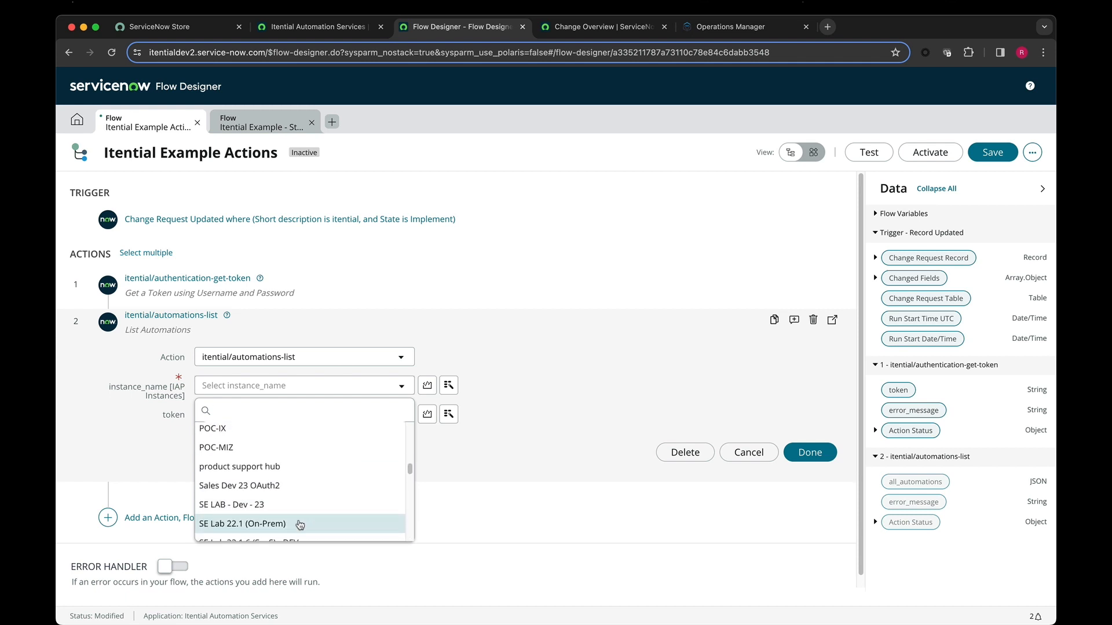
{"action": "scroll", "coordinate": [368, 499], "scroll_direction": "down", "scroll_amount": 4}
{"action": "scroll", "coordinate": [368, 498], "scroll_direction": "up", "scroll_amount": 3}
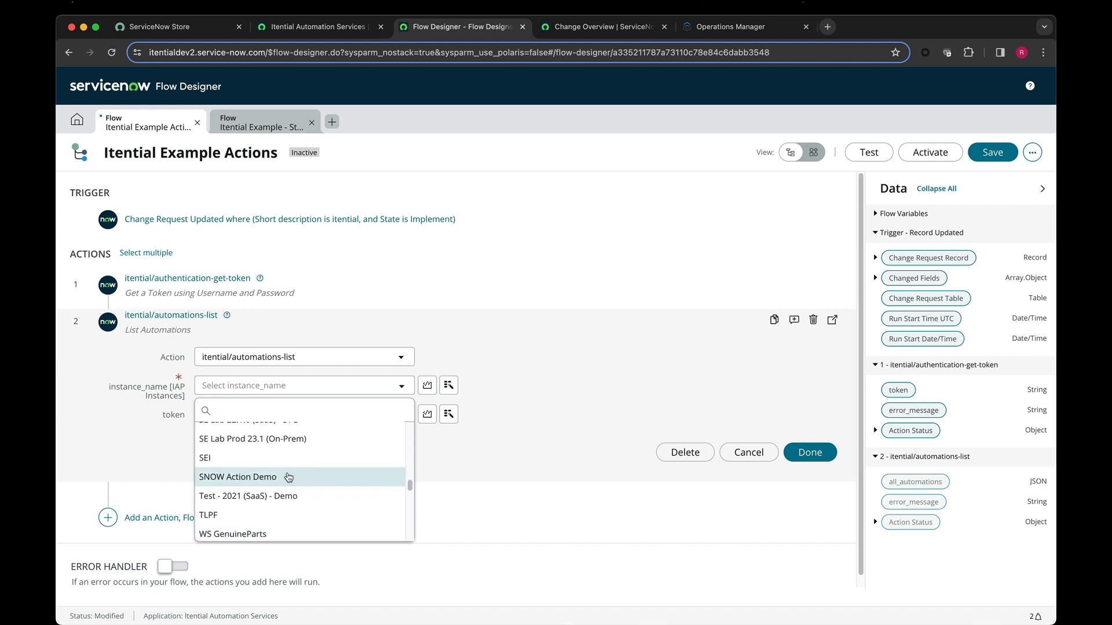
{"action": "left_click", "coordinate": [362, 439]}
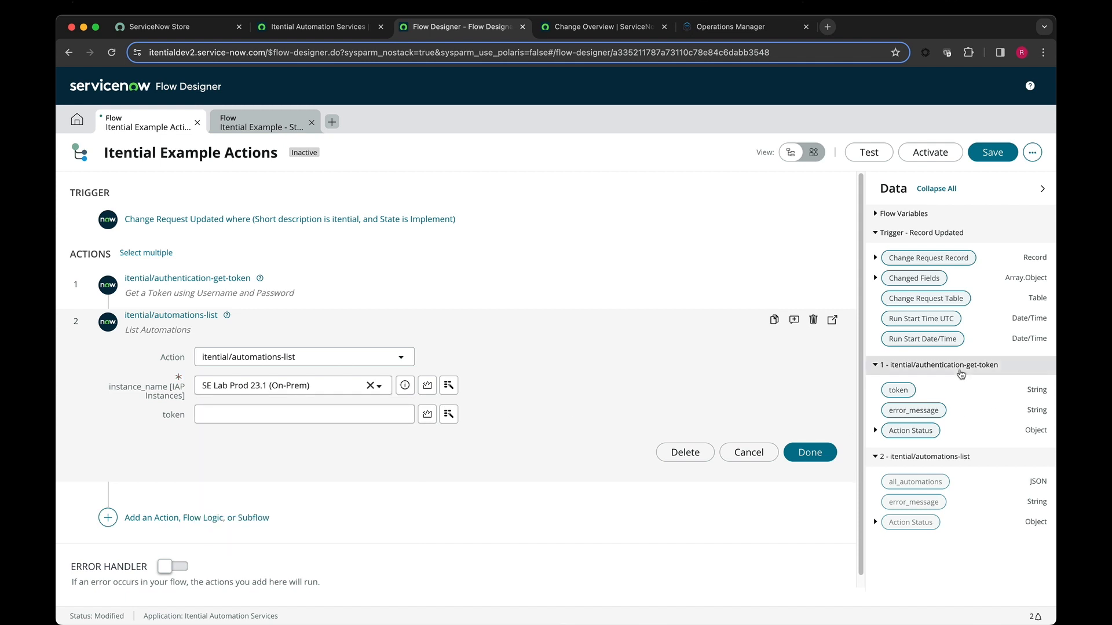
Step: Map the token output of the authentication-get-token action into the automations-list action's token input and finish editing the action
{"action": "left_click_drag", "start_coordinate": [898, 390], "coordinate": [349, 417]}
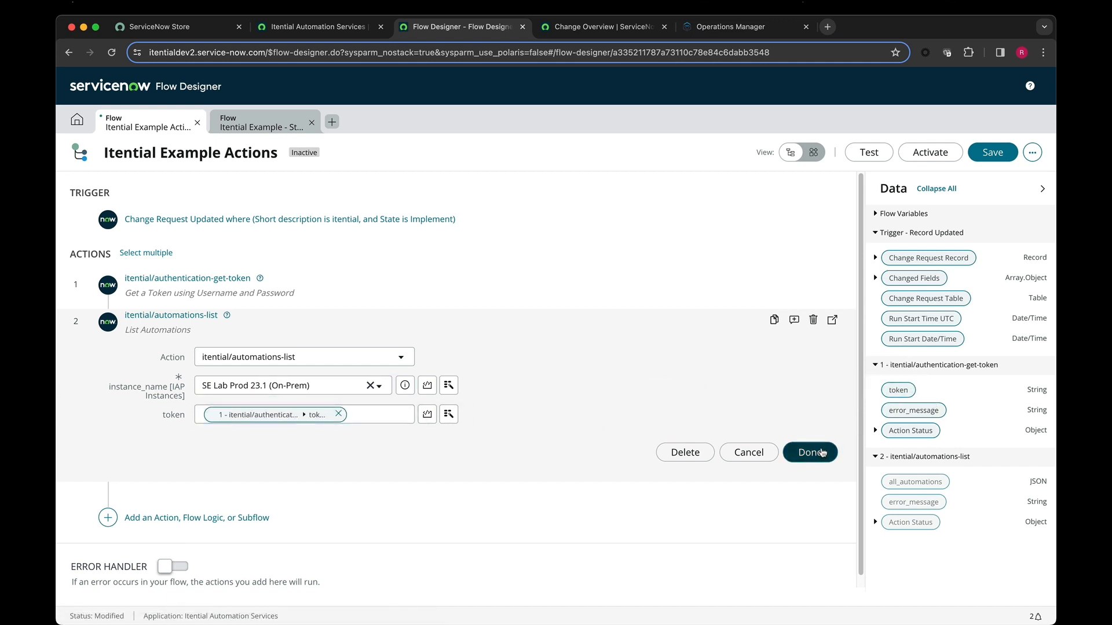
{"action": "left_click", "coordinate": [810, 452]}
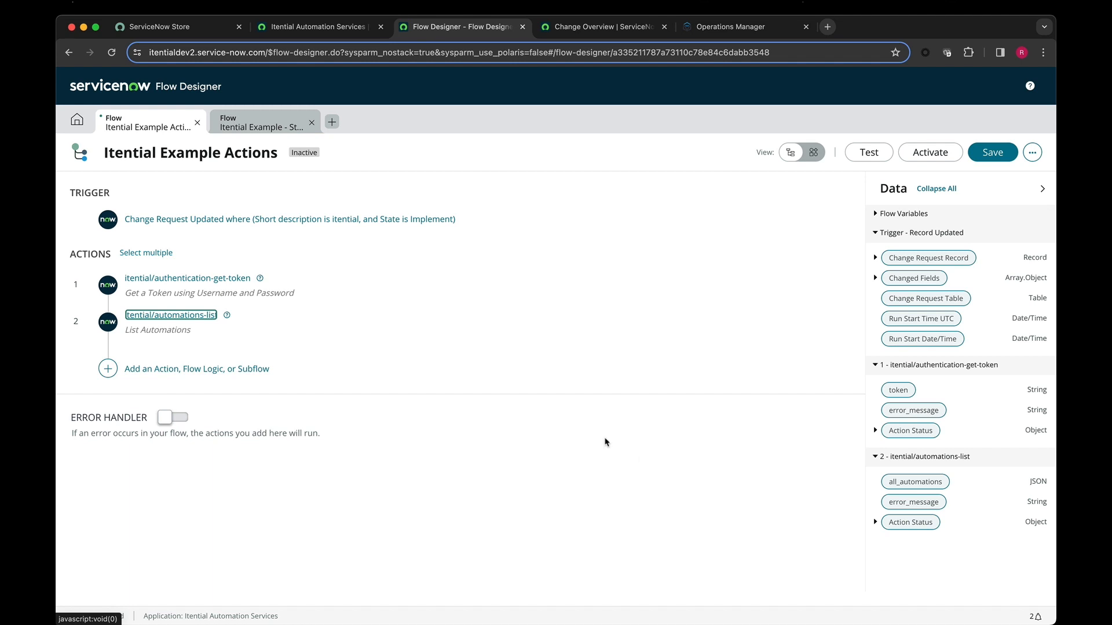
{"action": "left_click", "coordinate": [607, 502]}
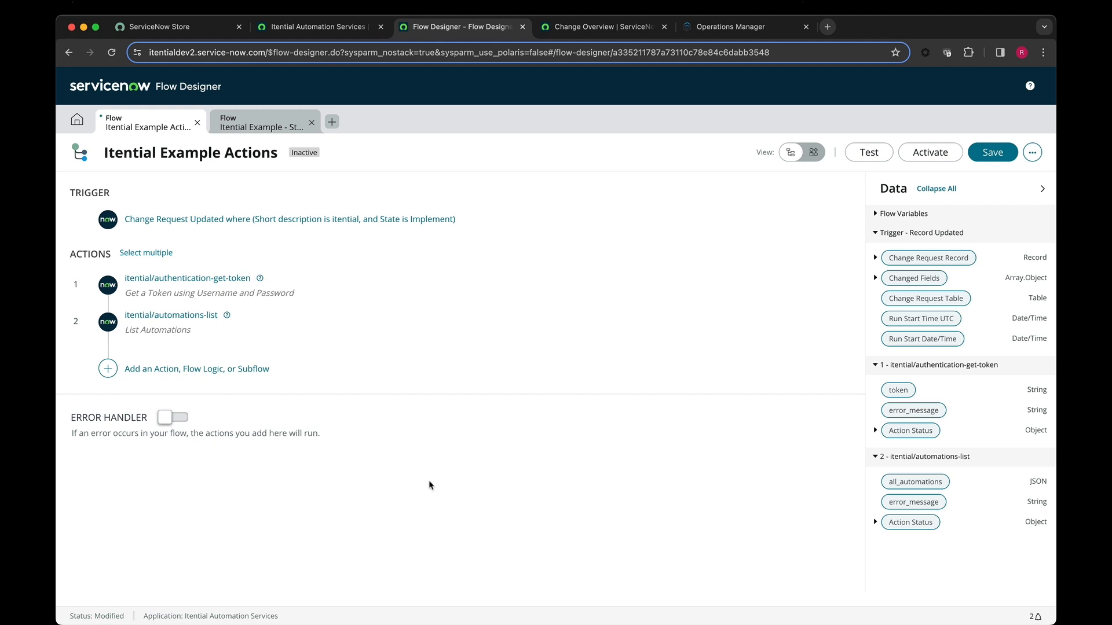
{"action": "left_click", "coordinate": [425, 337]}
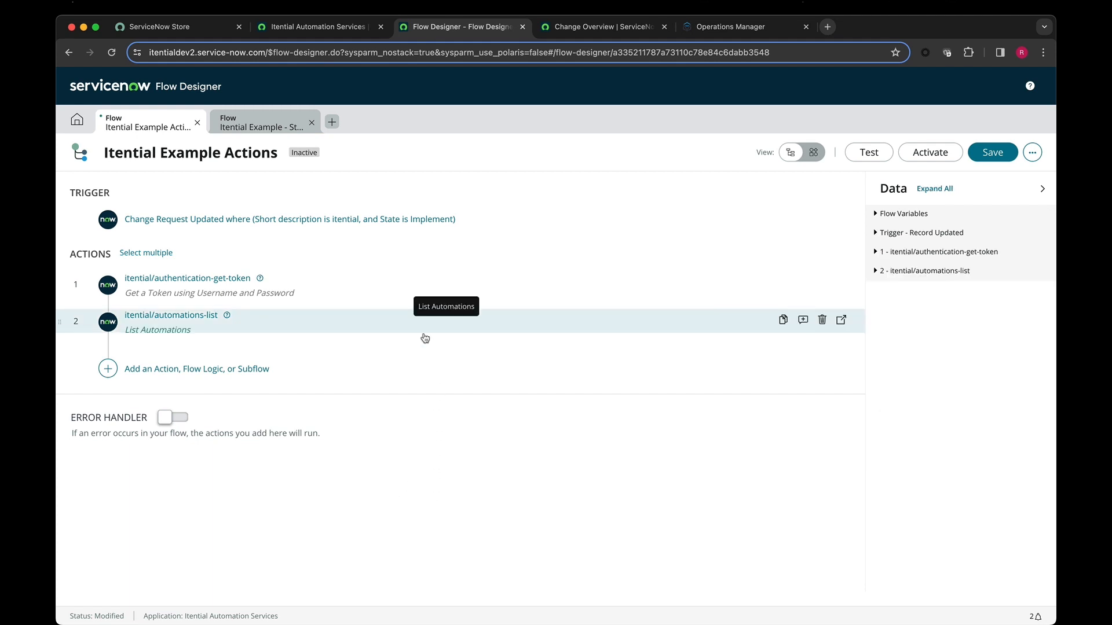
Step: Open the Itential Example - Start and Get Status flow and examine the inputs of its itential/automation-start-endpoint action
{"action": "left_click", "coordinate": [284, 126]}
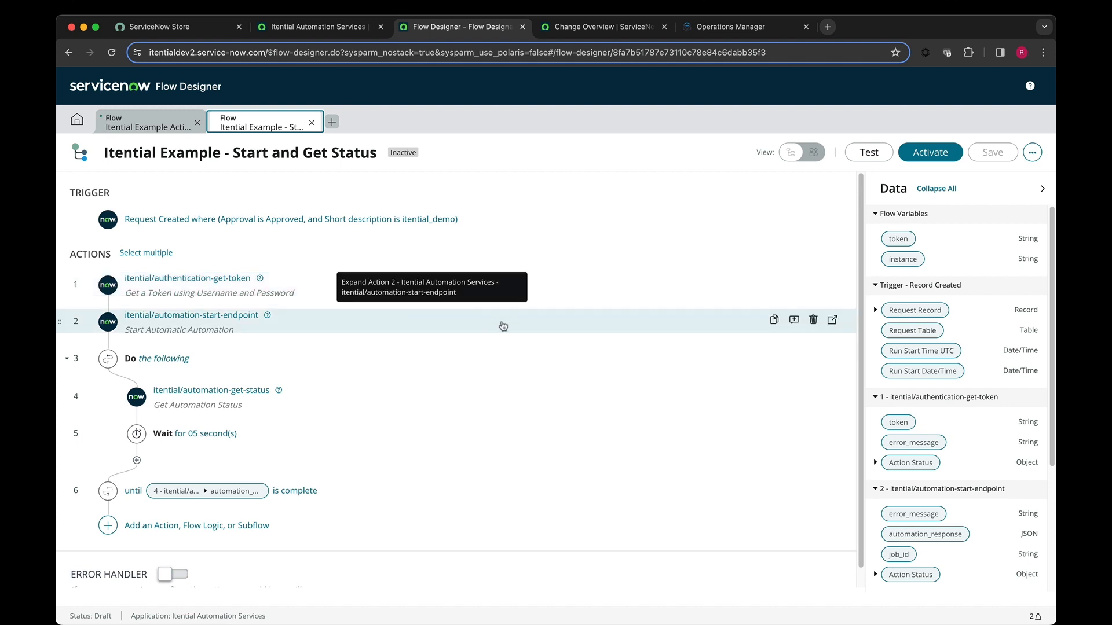
{"action": "left_click", "coordinate": [570, 324]}
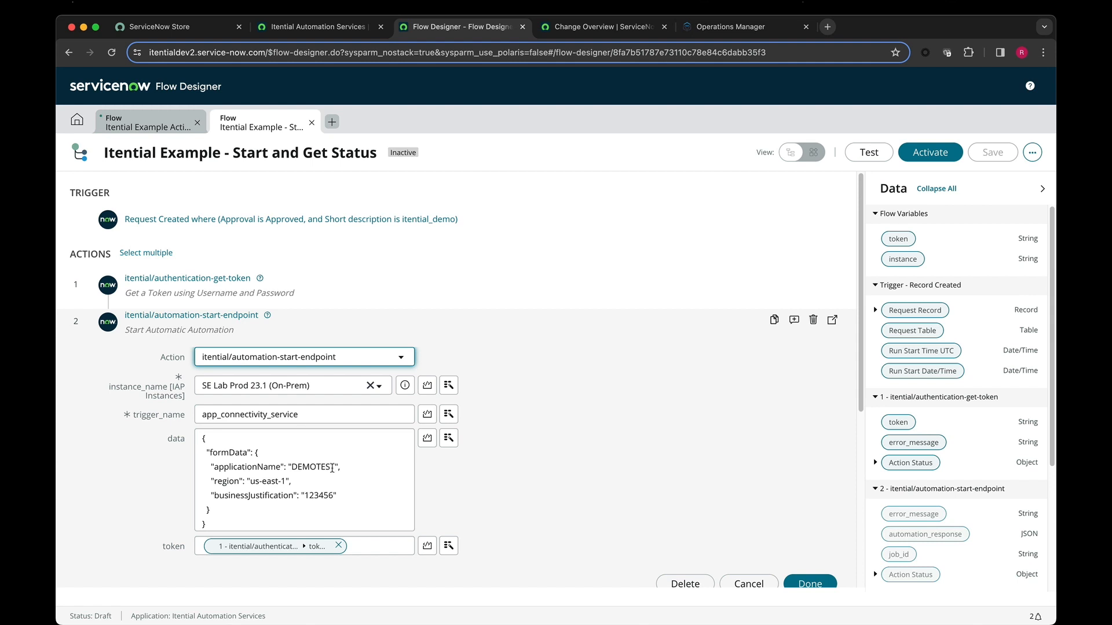
{"action": "left_click", "coordinate": [678, 322]}
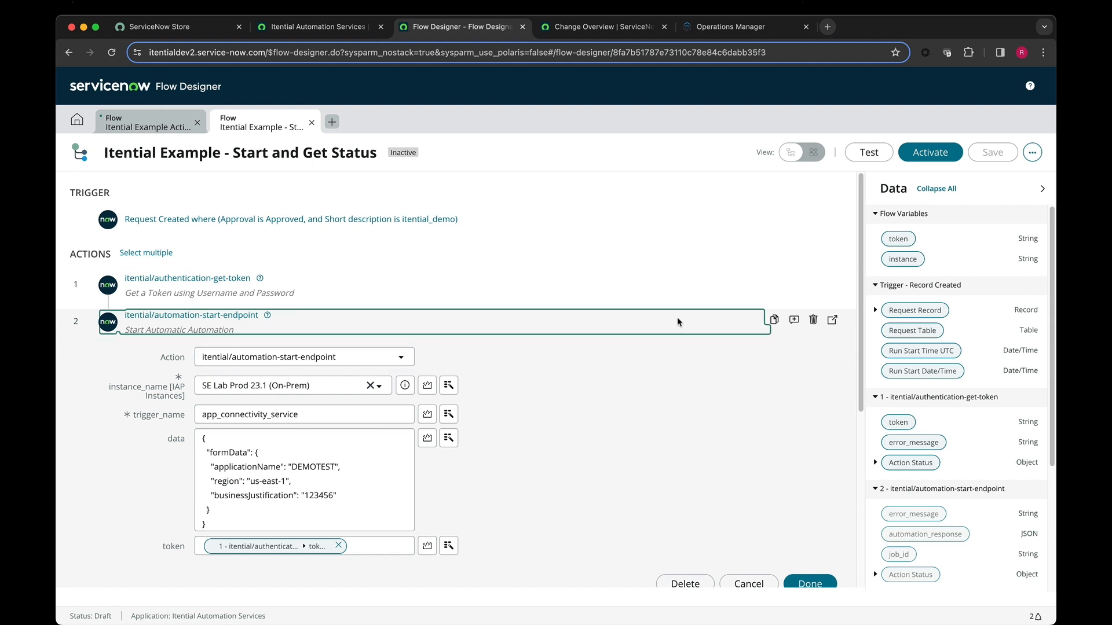
Step: Collapse the automation-start-endpoint action and run a test of the Start and Get Status flow with request record REQ0010001
{"action": "left_click", "coordinate": [679, 322]}
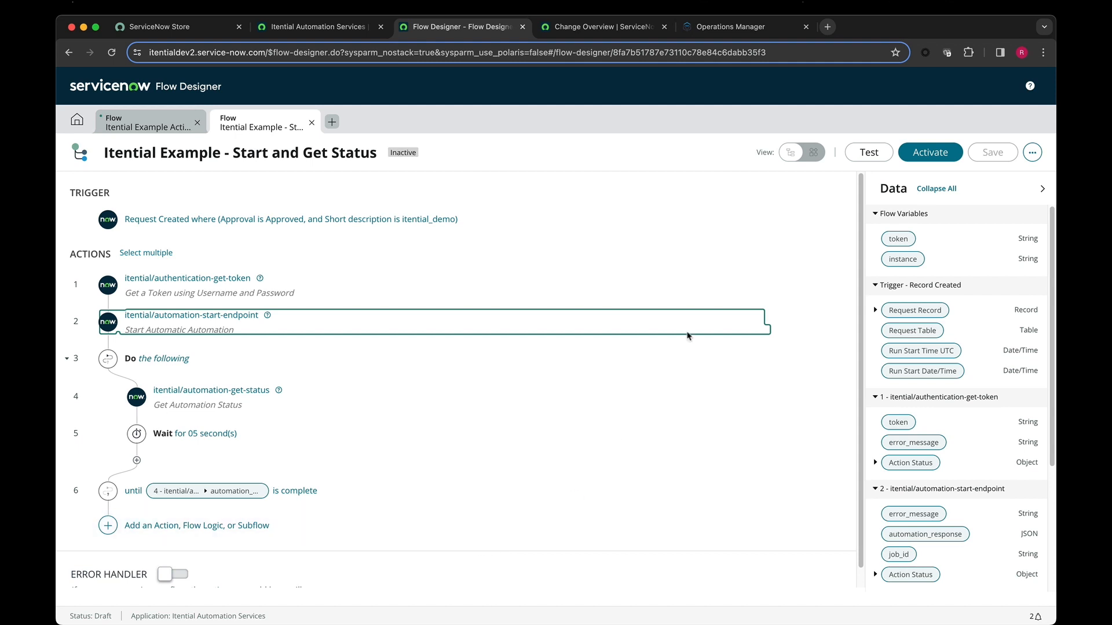
{"action": "left_click", "coordinate": [872, 153]}
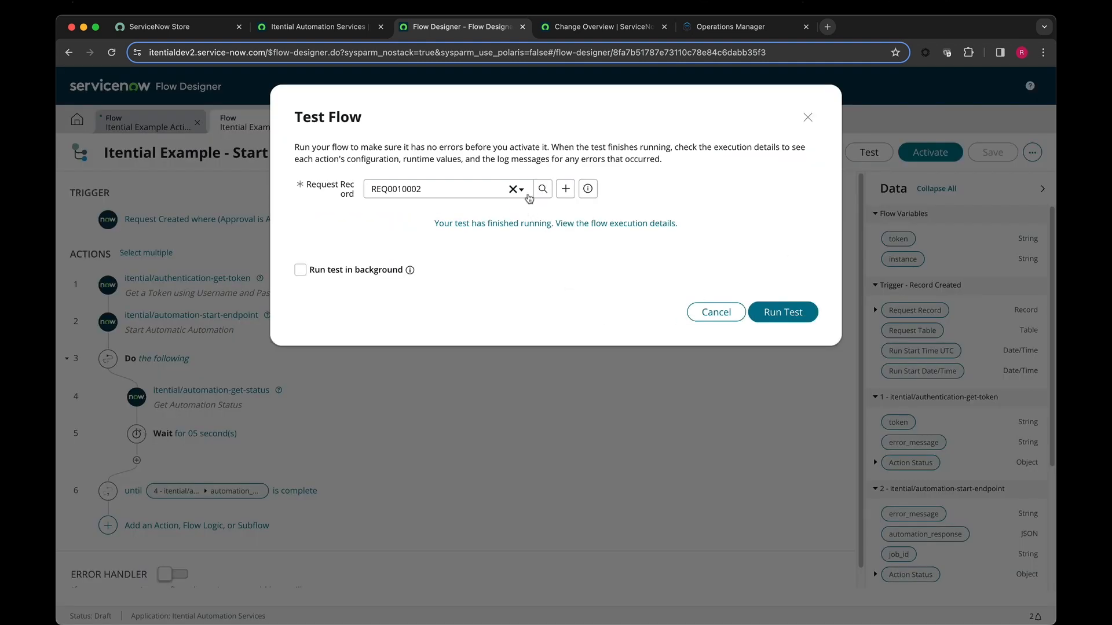
{"action": "left_click", "coordinate": [521, 190]}
{"action": "left_click", "coordinate": [470, 253]}
{"action": "left_click", "coordinate": [807, 317]}
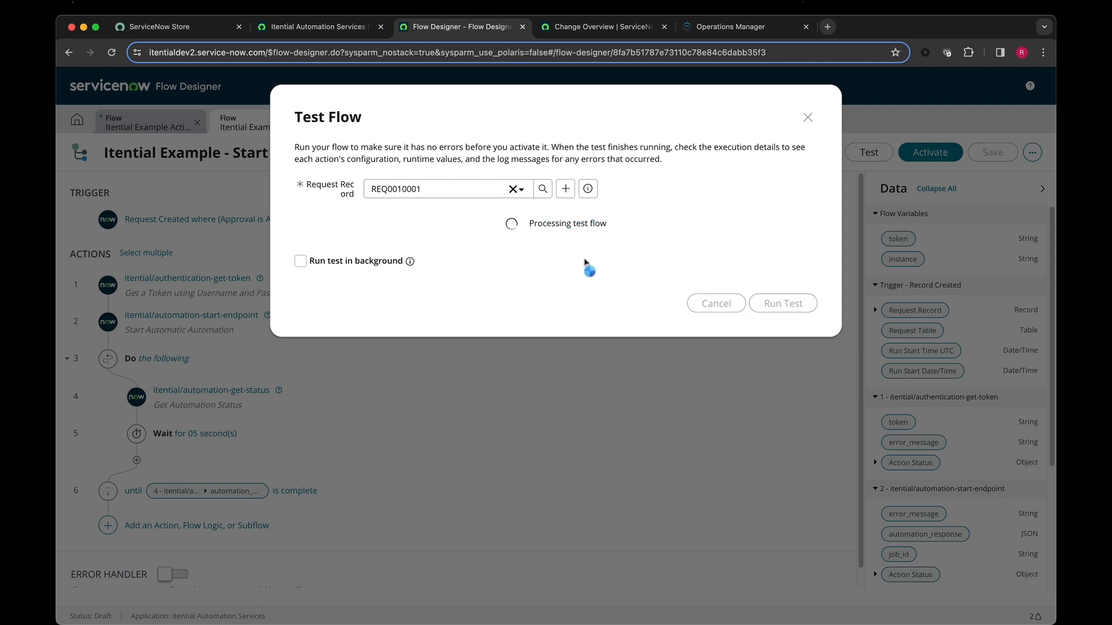
Step: Switch to the ServiceNow instance and open the Triggered Job IDs list of the Itential application
{"action": "left_click", "coordinate": [597, 36]}
{"action": "left_click", "coordinate": [190, 86]}
{"action": "left_click", "coordinate": [143, 200]}
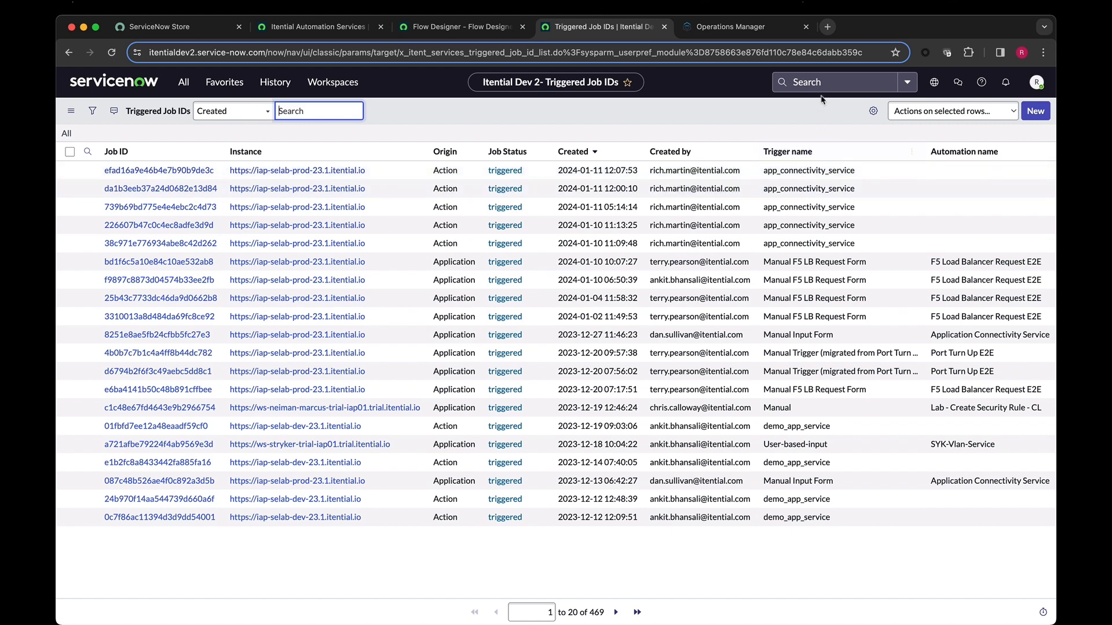
Step: Switch to Itential Operations Manager, refresh the jobs list and open the most recent App Connectivity Service Modern Canvas job
{"action": "left_click", "coordinate": [725, 27]}
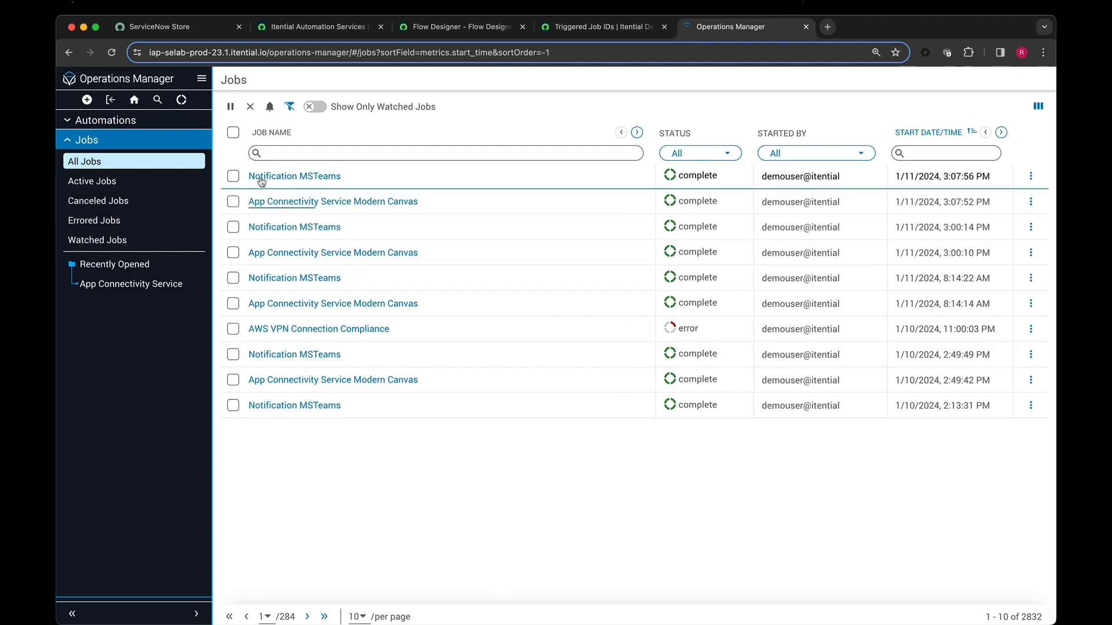
{"action": "left_click", "coordinate": [112, 53]}
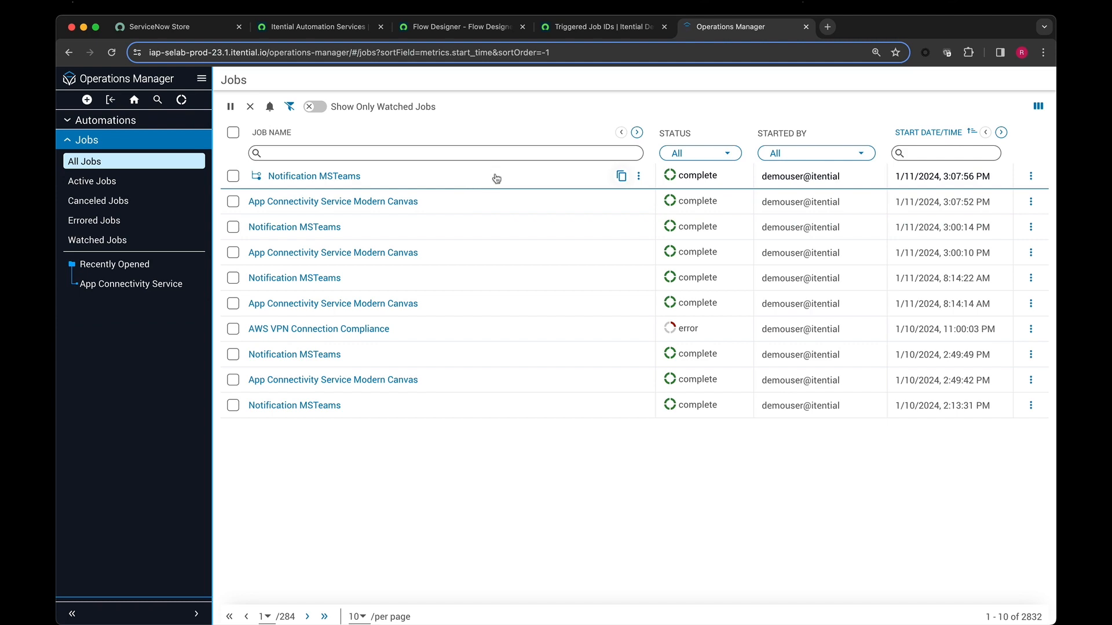
{"action": "left_click", "coordinate": [389, 202]}
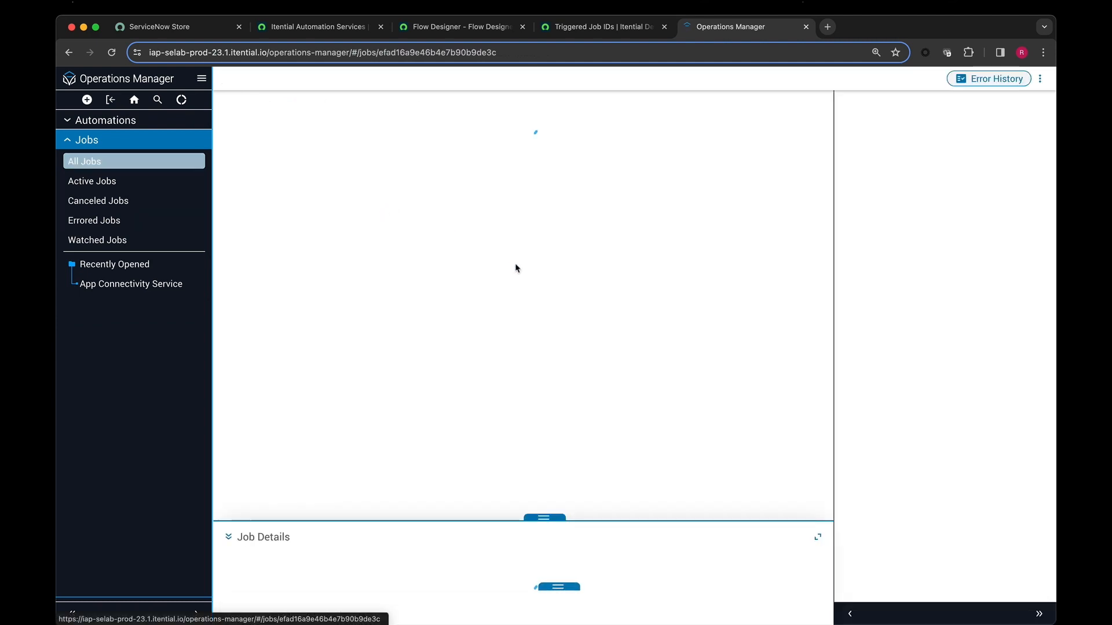
Step: Hide the job properties and enlarge the canvas area above the job details to examine the job's whole workflow
{"action": "left_click_drag", "start_coordinate": [541, 302], "coordinate": [550, 162]}
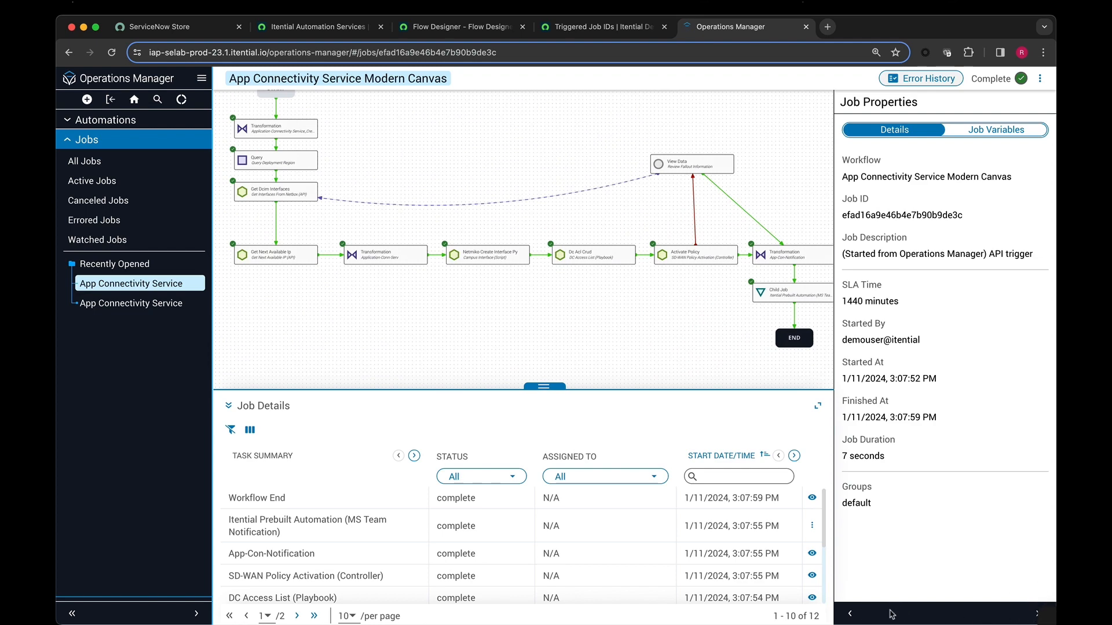
{"action": "left_click", "coordinate": [1040, 613]}
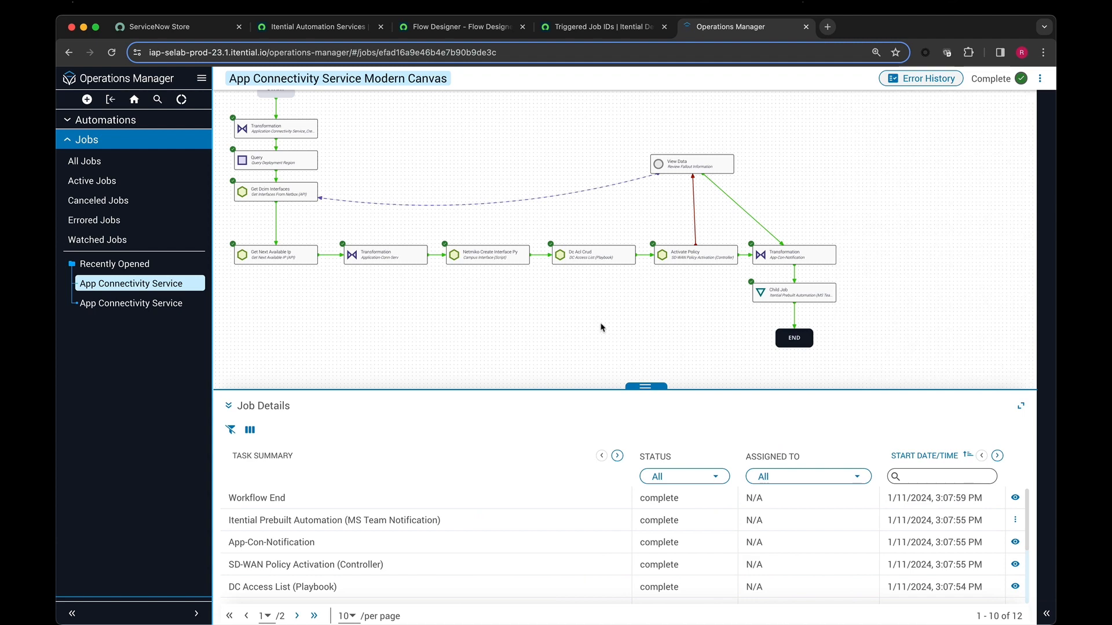
{"action": "left_click_drag", "start_coordinate": [646, 387], "coordinate": [646, 517]}
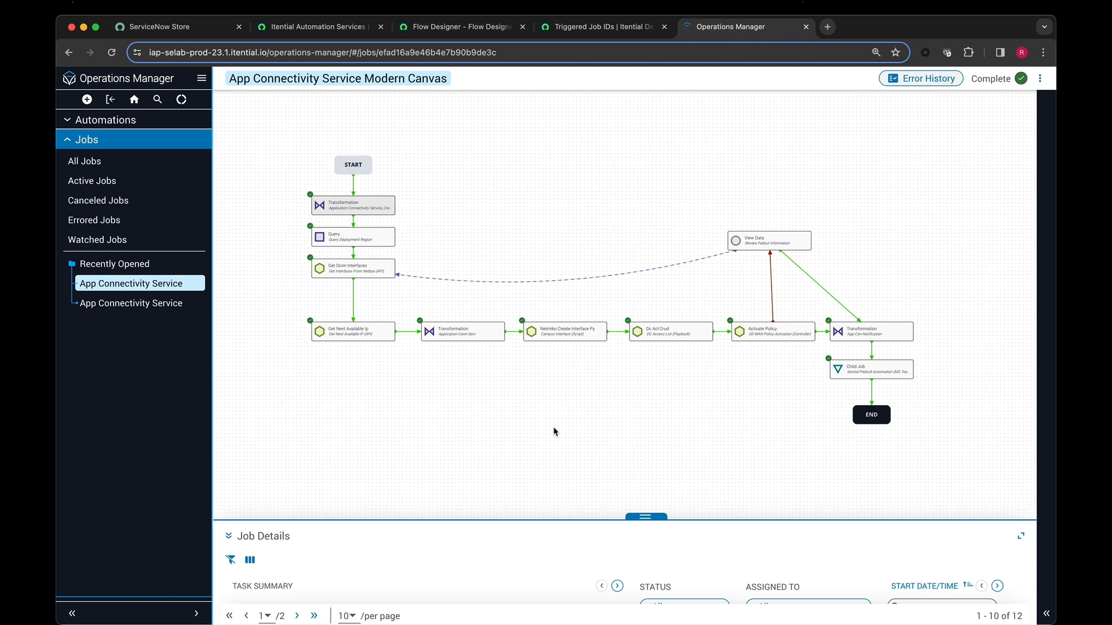
Step: Return to Flow Designer and open the execution details of the finished flow test
{"action": "left_click", "coordinate": [436, 33]}
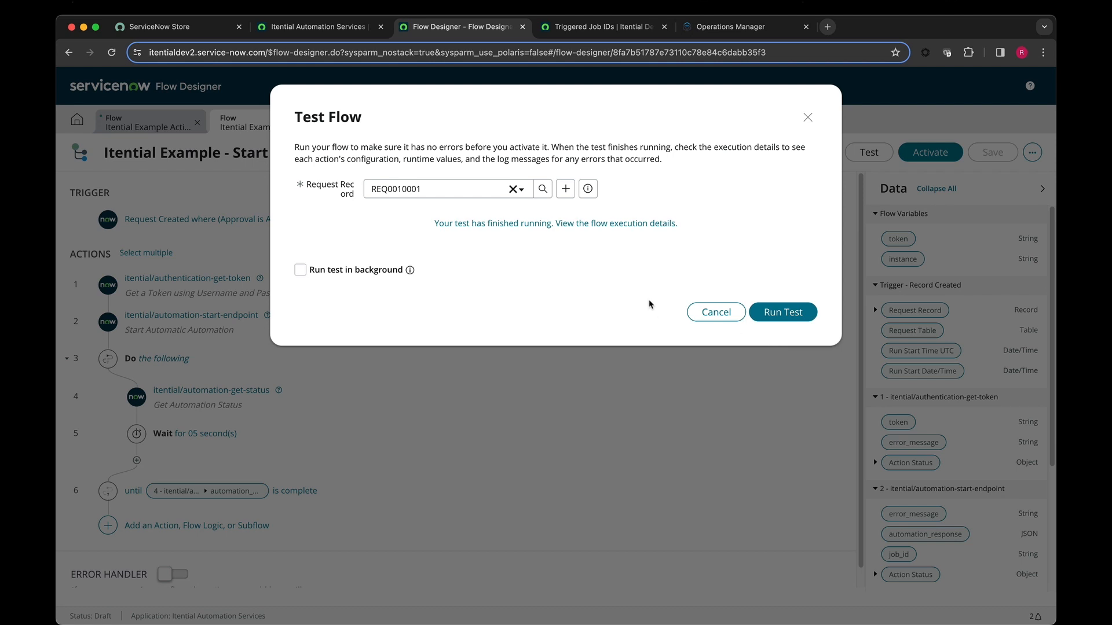
{"action": "left_click", "coordinate": [498, 229]}
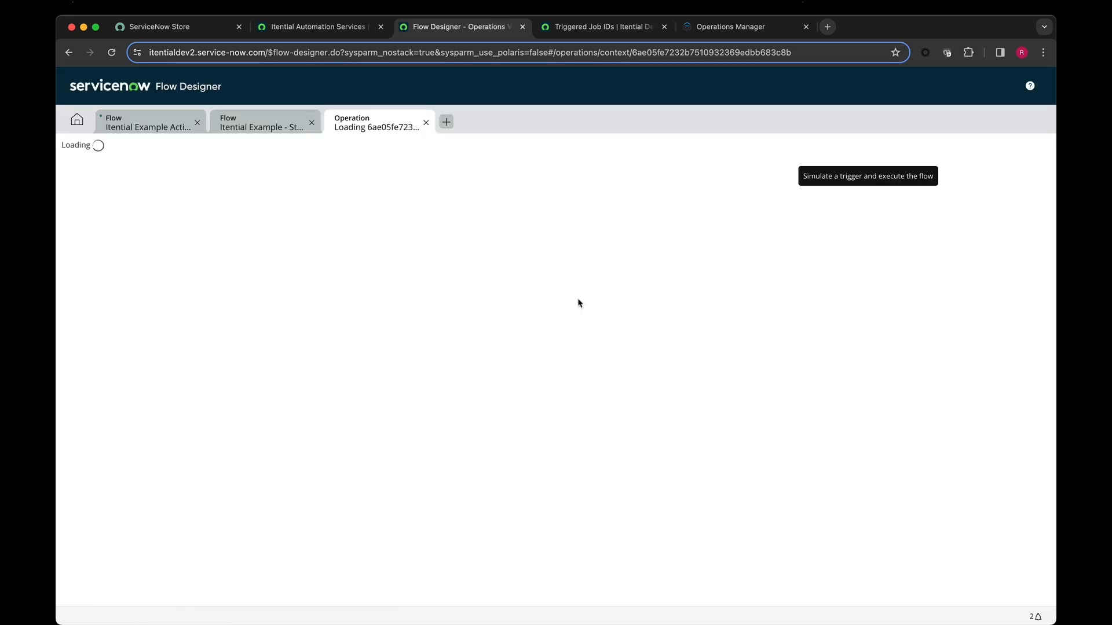